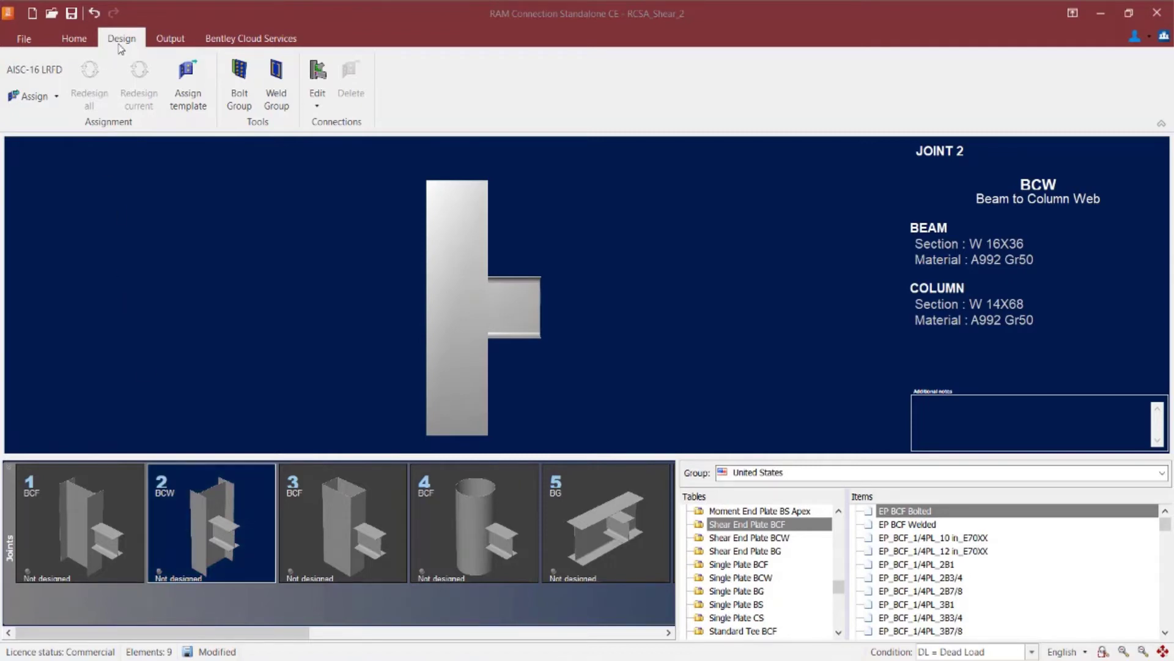
Assign the Basic DA All bolted connection to joint 2 and dismiss the assignment report.
{"action": "left_click", "coordinate": [35, 103]}
{"action": "mouse_move", "coordinate": [38, 122]}
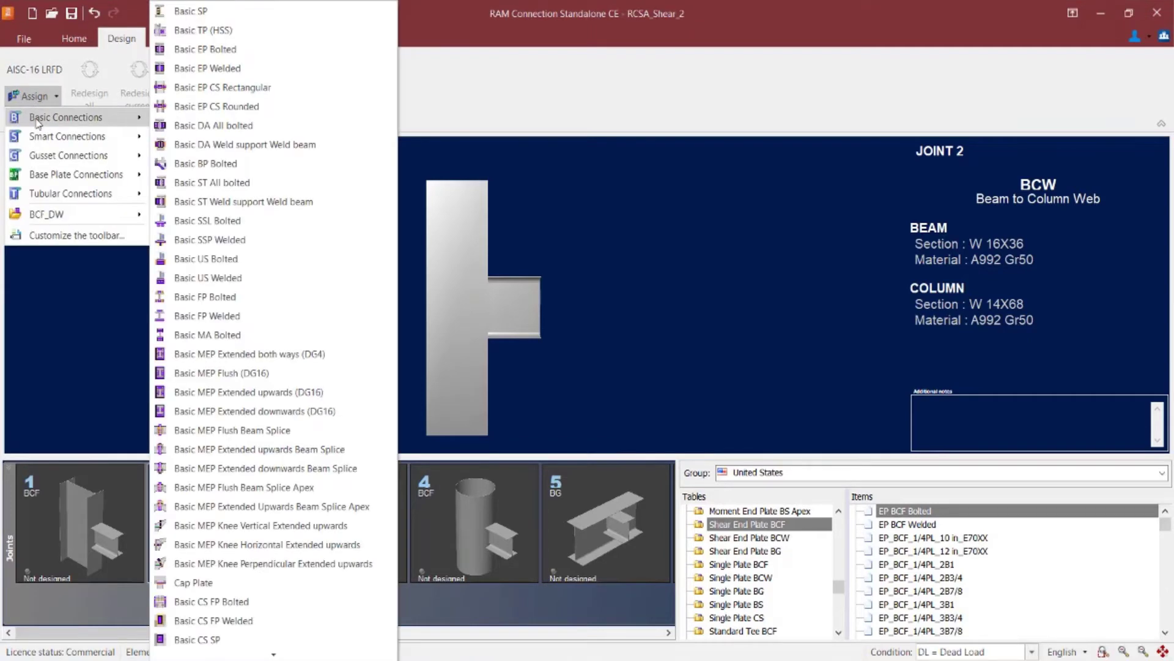
{"action": "left_click", "coordinate": [228, 127]}
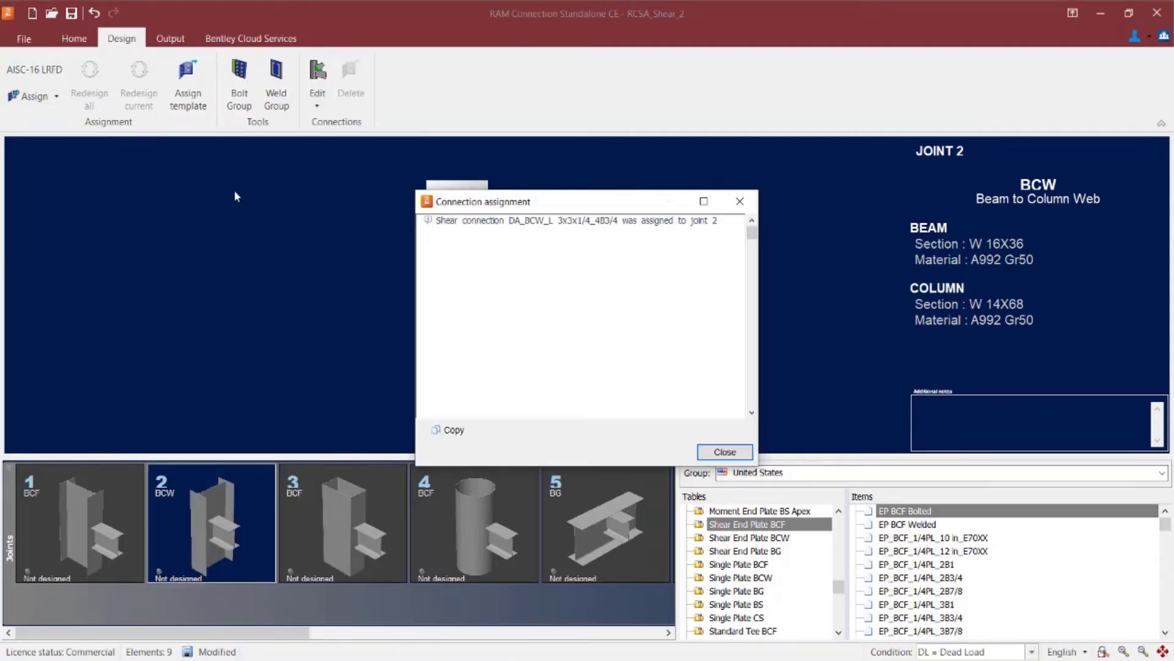
{"action": "left_click", "coordinate": [723, 452]}
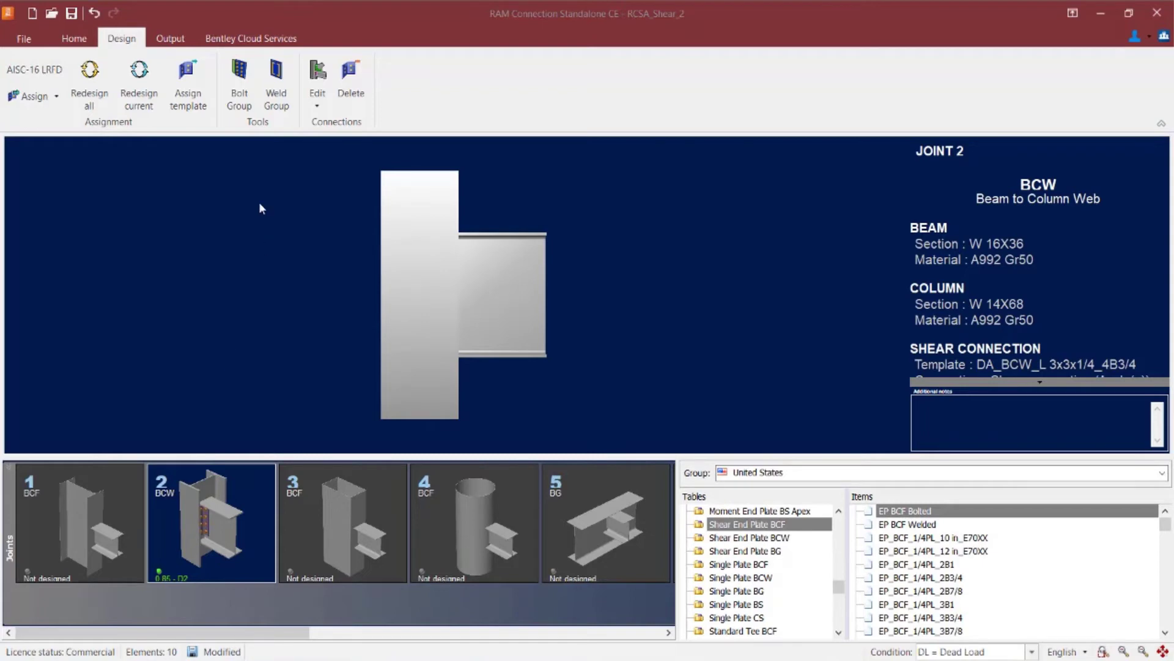
Open joint 2's shear connection for editing and orbit the 3D model to show the bolted angles.
{"action": "left_click", "coordinate": [314, 104]}
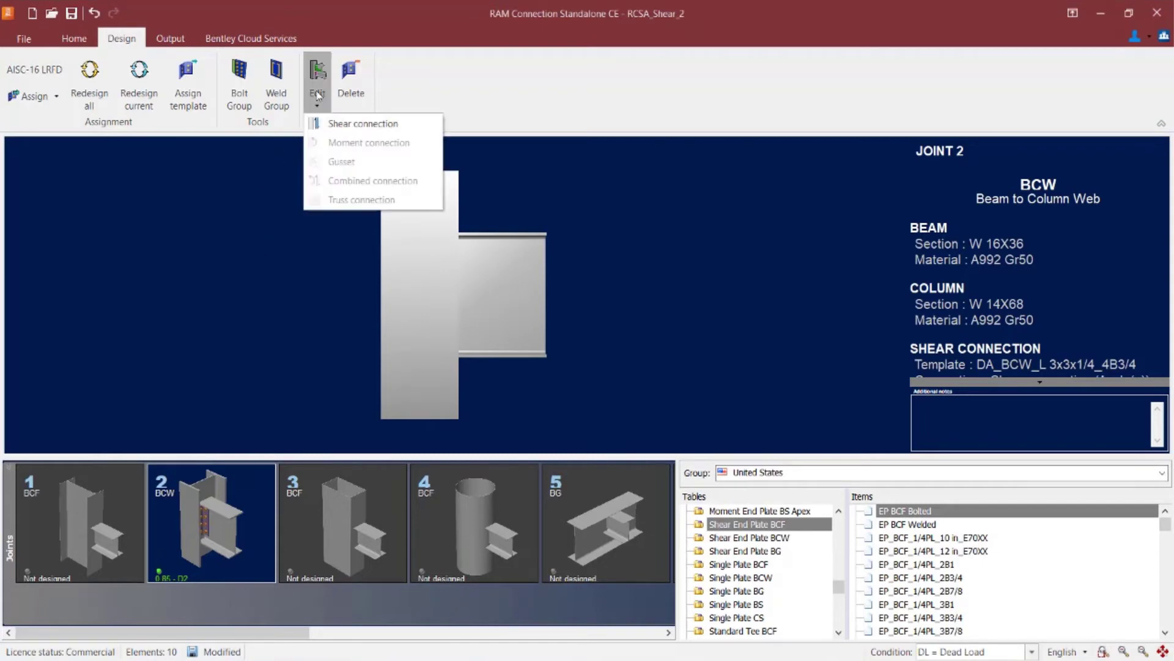
{"action": "left_click", "coordinate": [326, 122]}
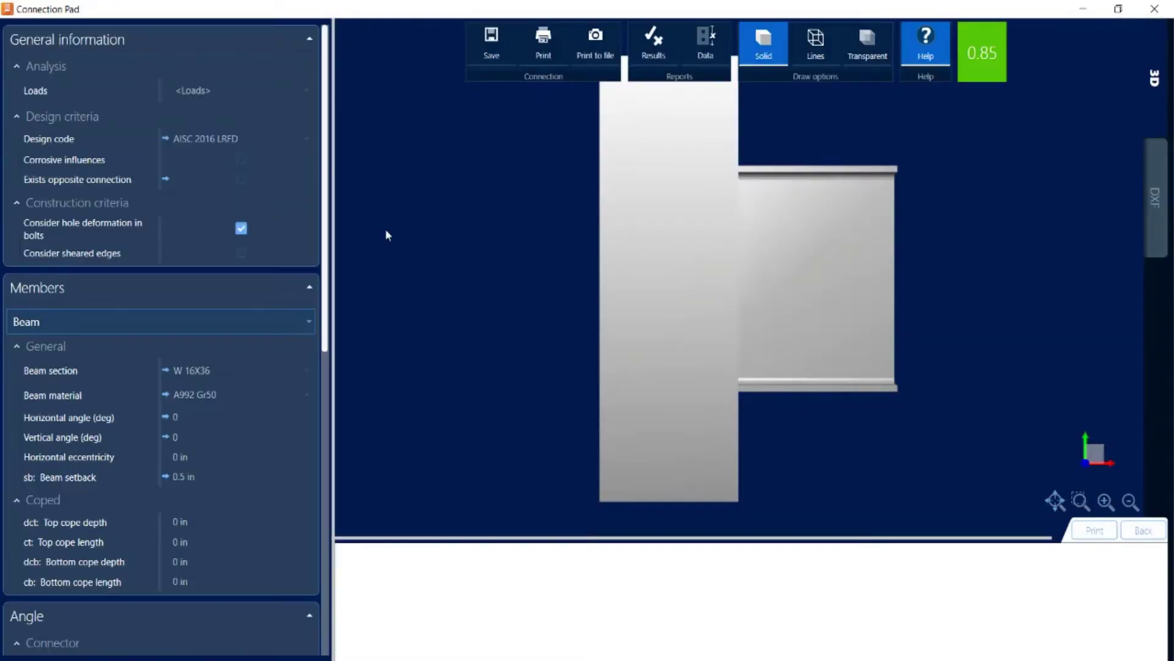
{"action": "left_click_drag", "start_coordinate": [759, 281], "coordinate": [692, 331]}
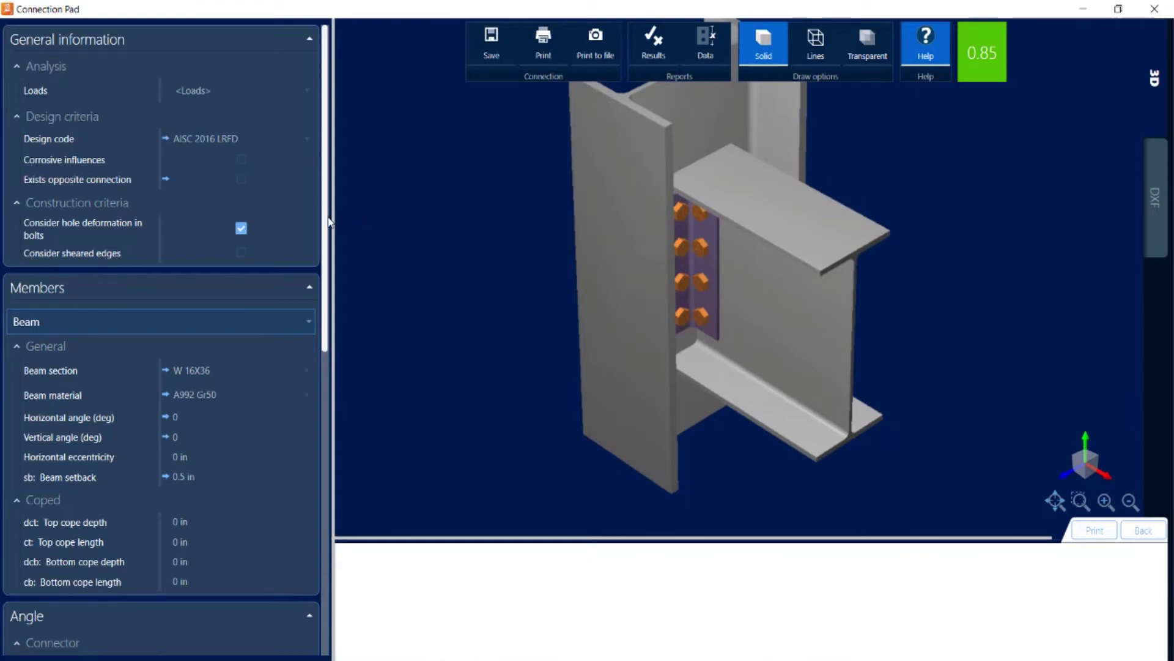
Review the connection type options for the angle's beam side and support side, keeping Bolted on both.
{"action": "left_click_drag", "start_coordinate": [329, 222], "coordinate": [341, 507]}
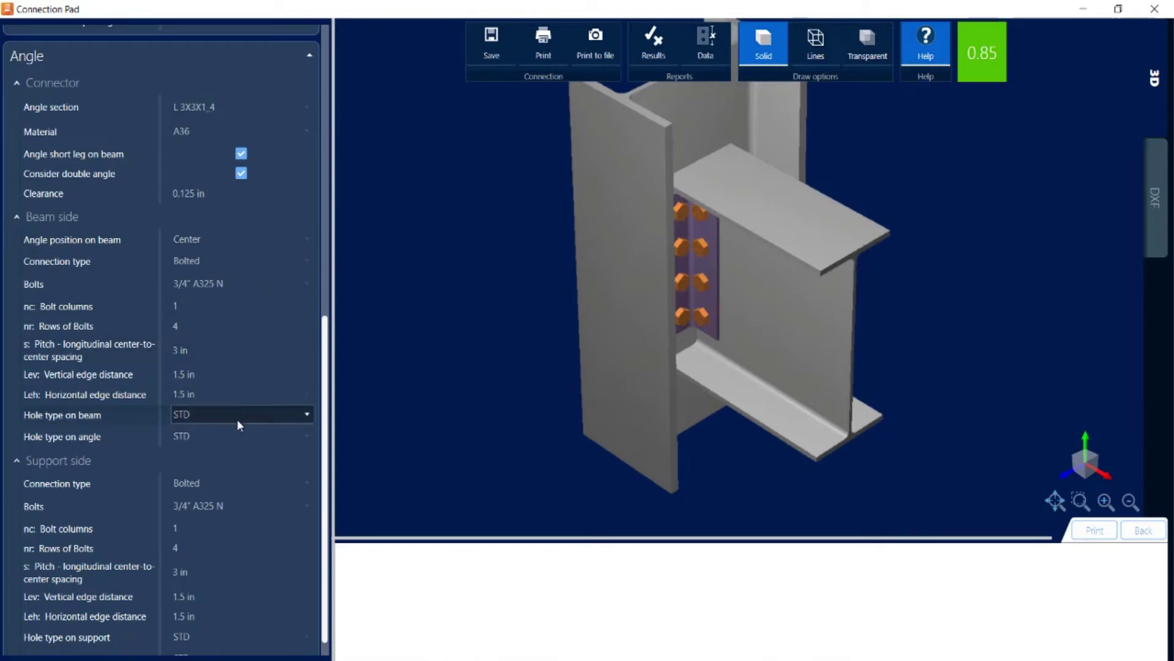
{"action": "left_click", "coordinate": [222, 259]}
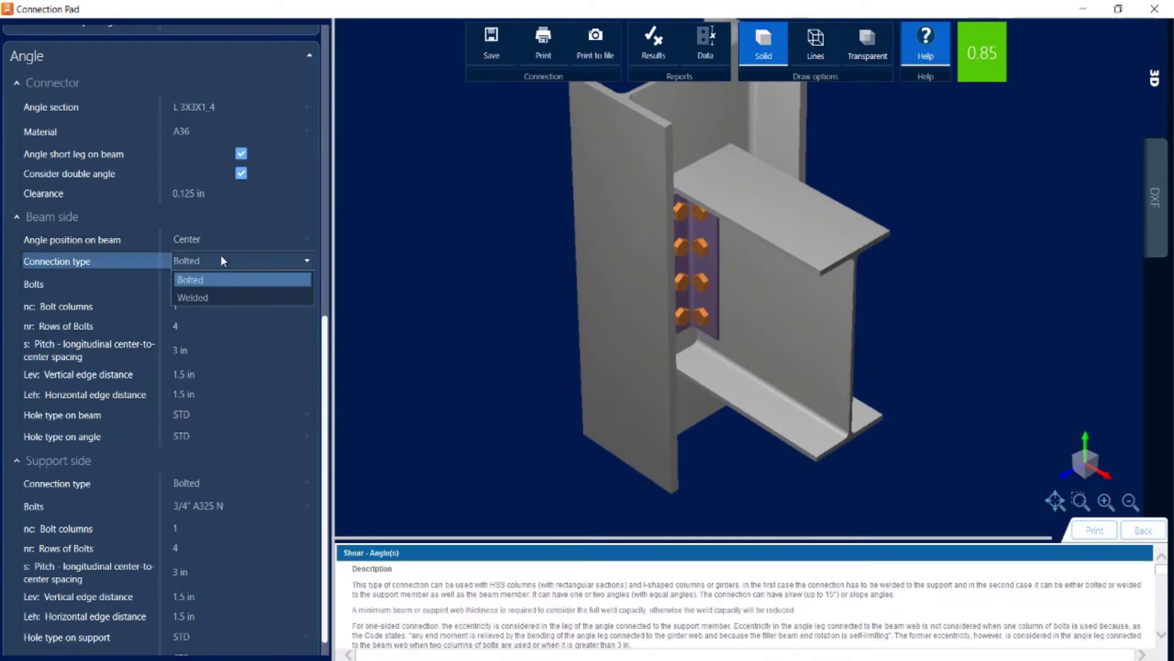
{"action": "left_click", "coordinate": [220, 255]}
{"action": "left_click", "coordinate": [237, 479]}
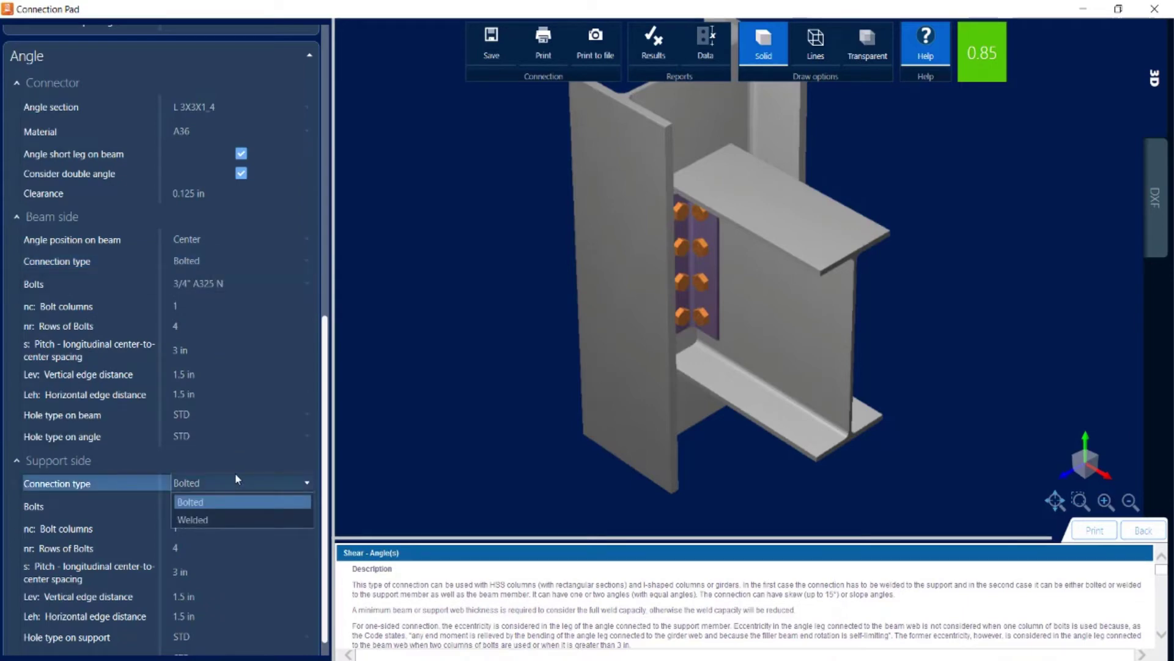
{"action": "left_click", "coordinate": [231, 481]}
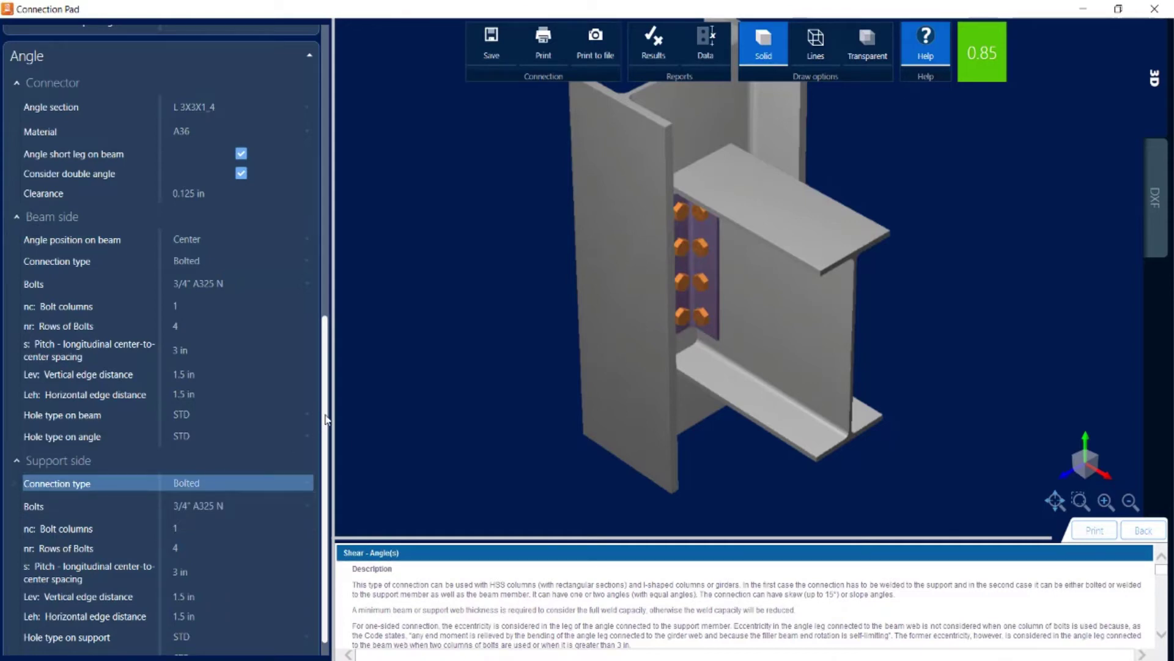
Check the available beam-side bolts and the hole types on the beam without changing either.
{"action": "scroll", "coordinate": [326, 421], "scroll_direction": "down", "scroll_amount": 1}
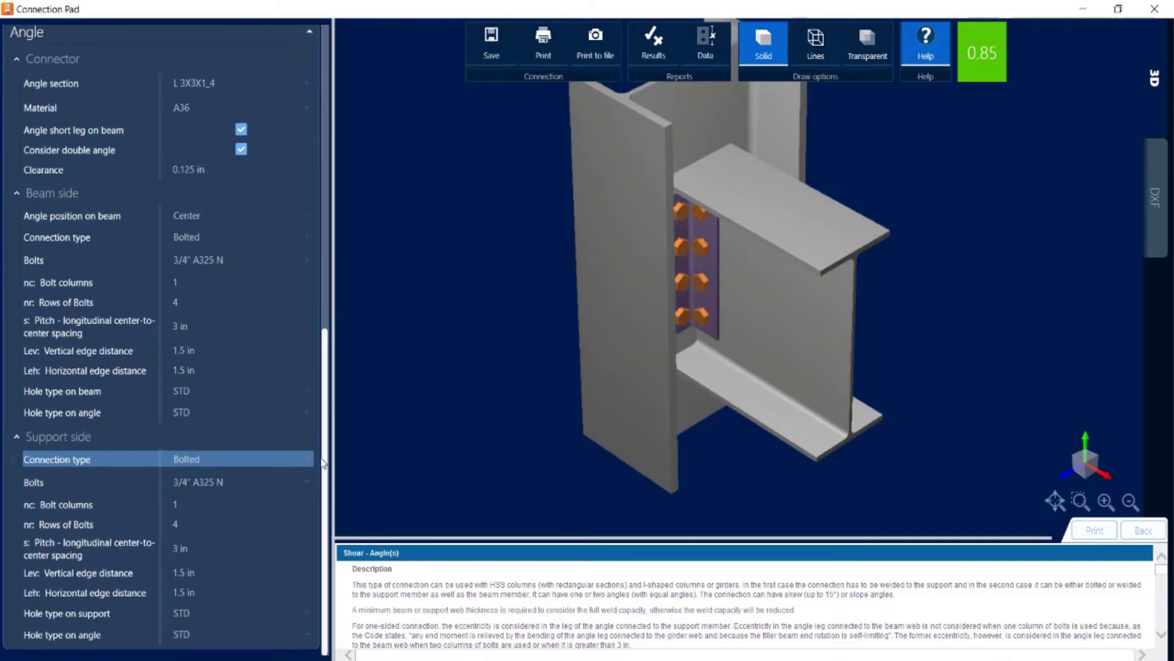
{"action": "left_click", "coordinate": [198, 263]}
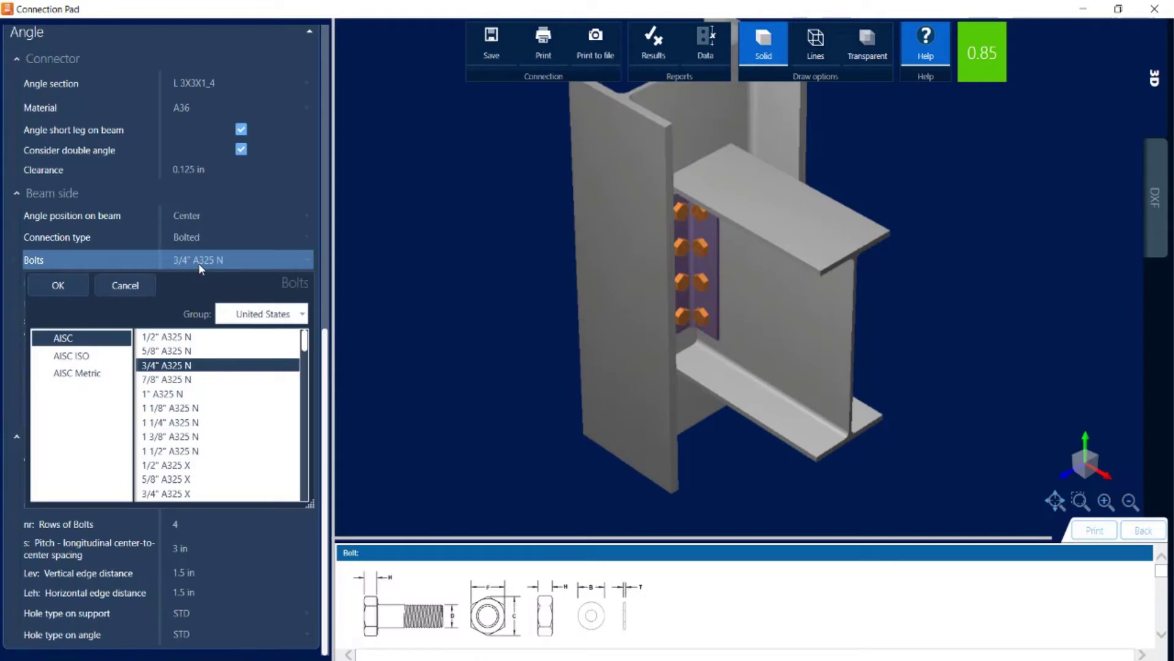
{"action": "left_click", "coordinate": [150, 291]}
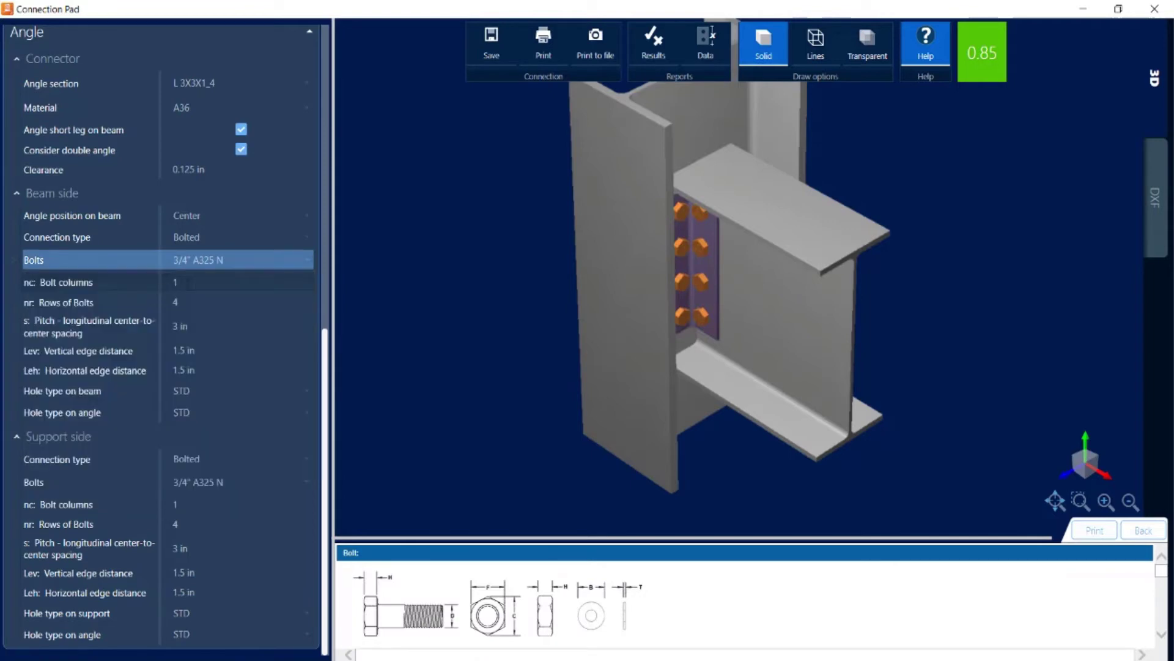
{"action": "left_click", "coordinate": [180, 391]}
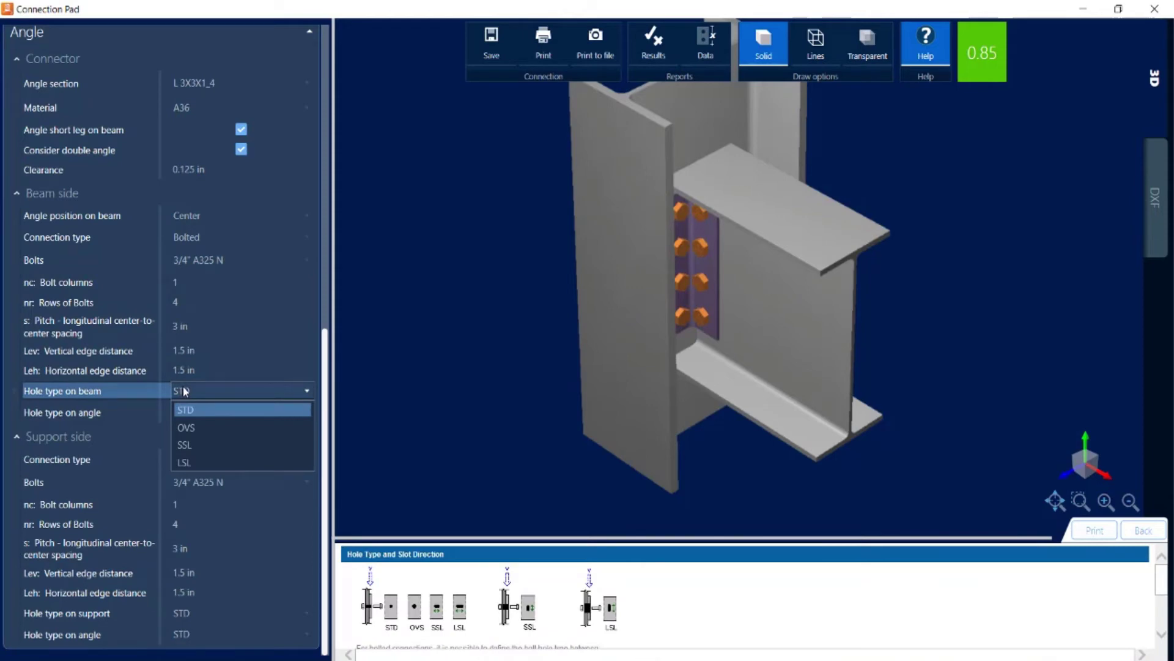
{"action": "left_click", "coordinate": [296, 391]}
{"action": "left_click", "coordinate": [457, 263]}
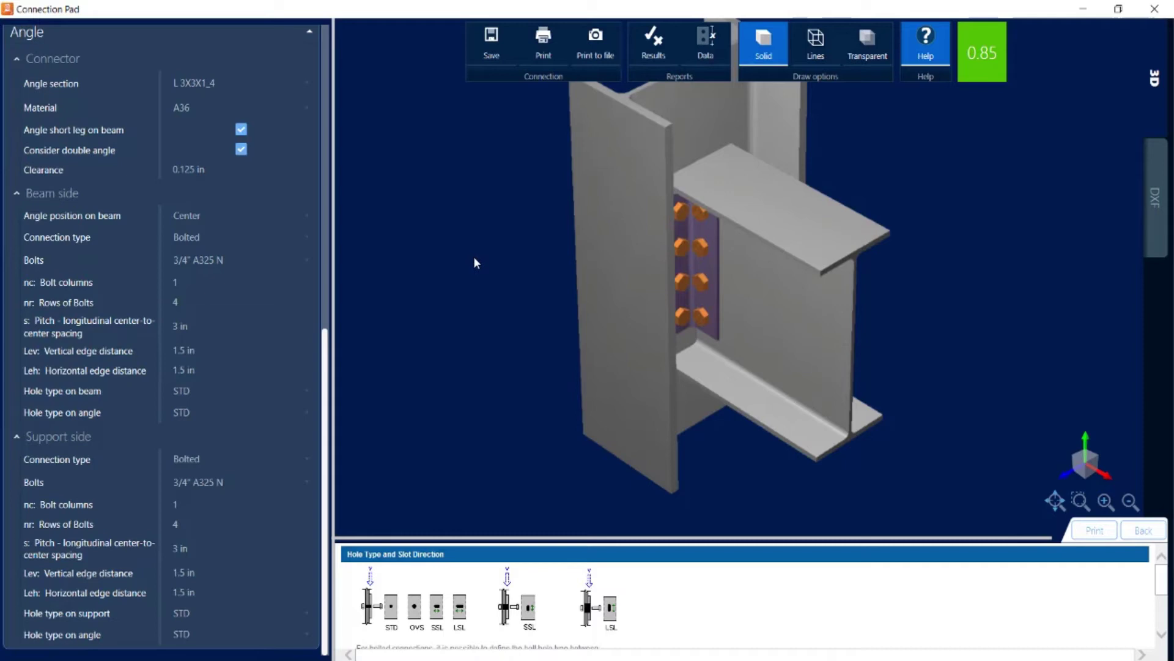
Examine the results report's demands, geometric considerations and design checks, show its formulas, and close the report.
{"action": "left_click", "coordinate": [649, 43]}
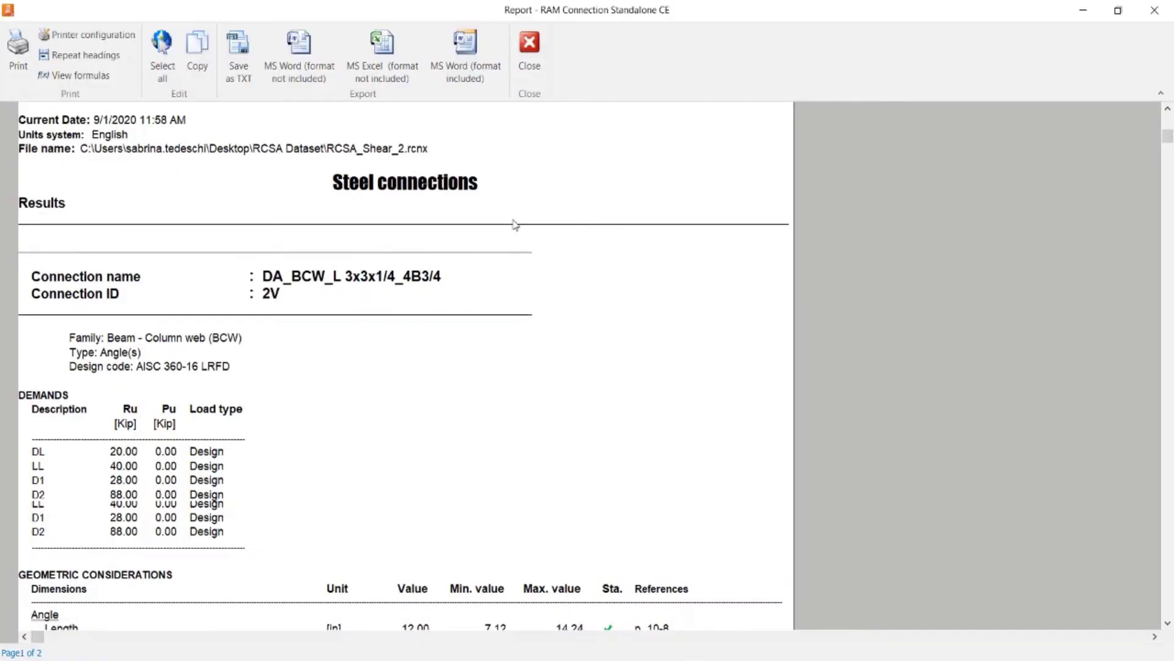
{"action": "scroll", "coordinate": [517, 226], "scroll_direction": "down", "scroll_amount": 5}
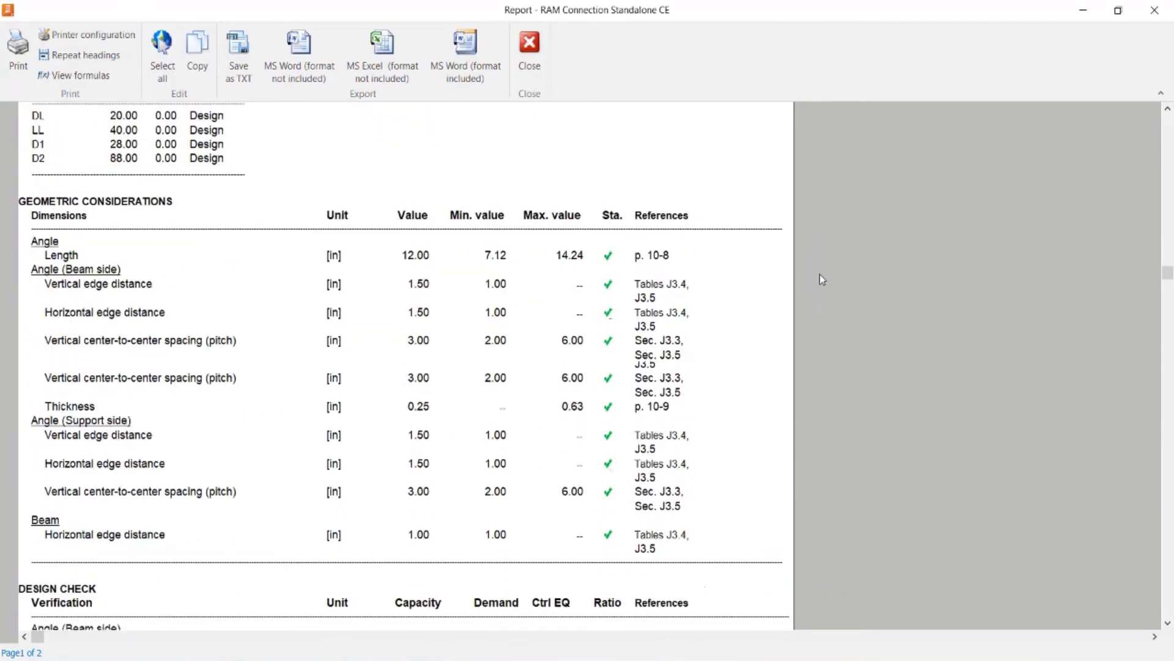
{"action": "scroll", "coordinate": [829, 284], "scroll_direction": "down", "scroll_amount": 1}
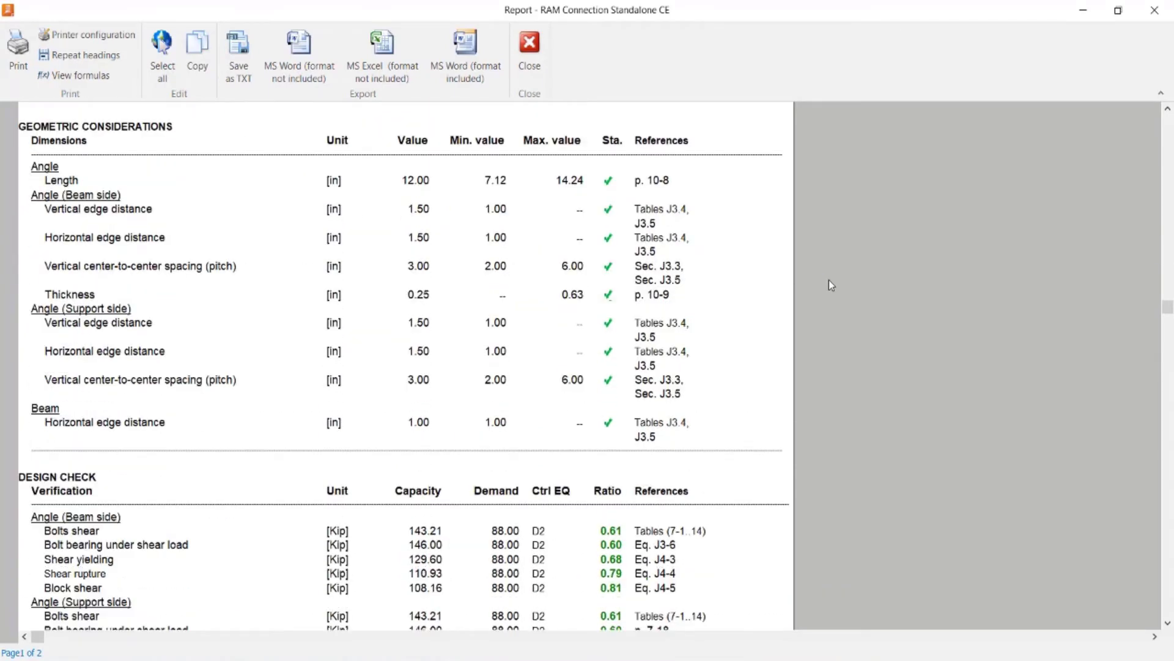
{"action": "scroll", "coordinate": [831, 282], "scroll_direction": "down", "scroll_amount": 2}
{"action": "scroll", "coordinate": [837, 297], "scroll_direction": "down", "scroll_amount": 2}
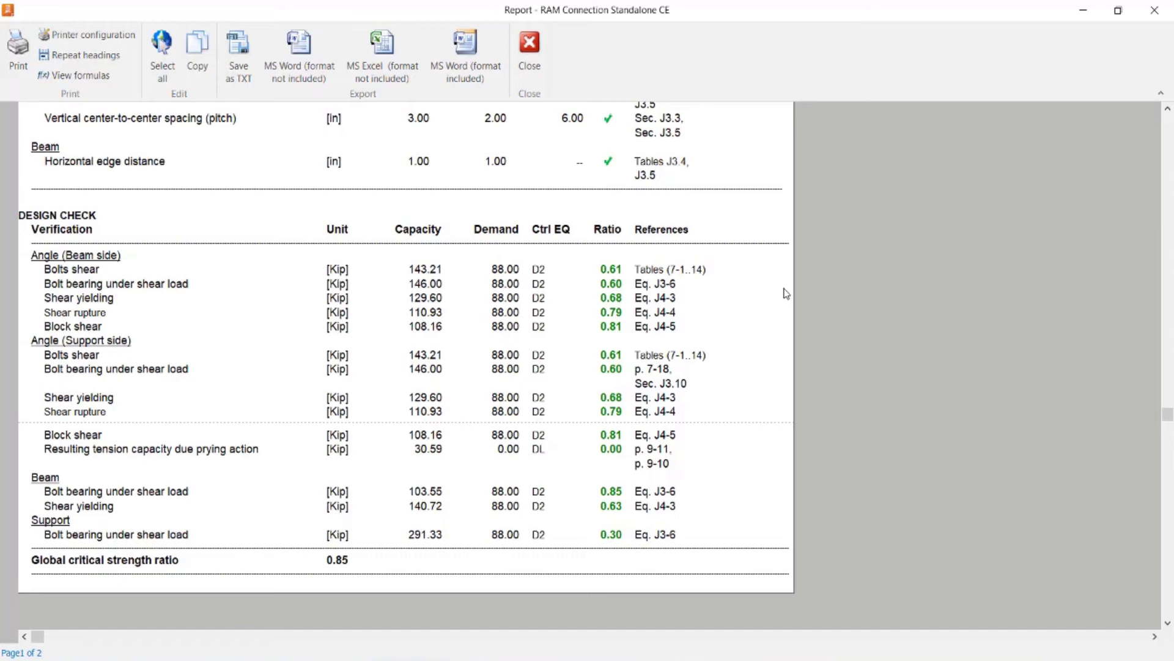
{"action": "left_click", "coordinate": [87, 76]}
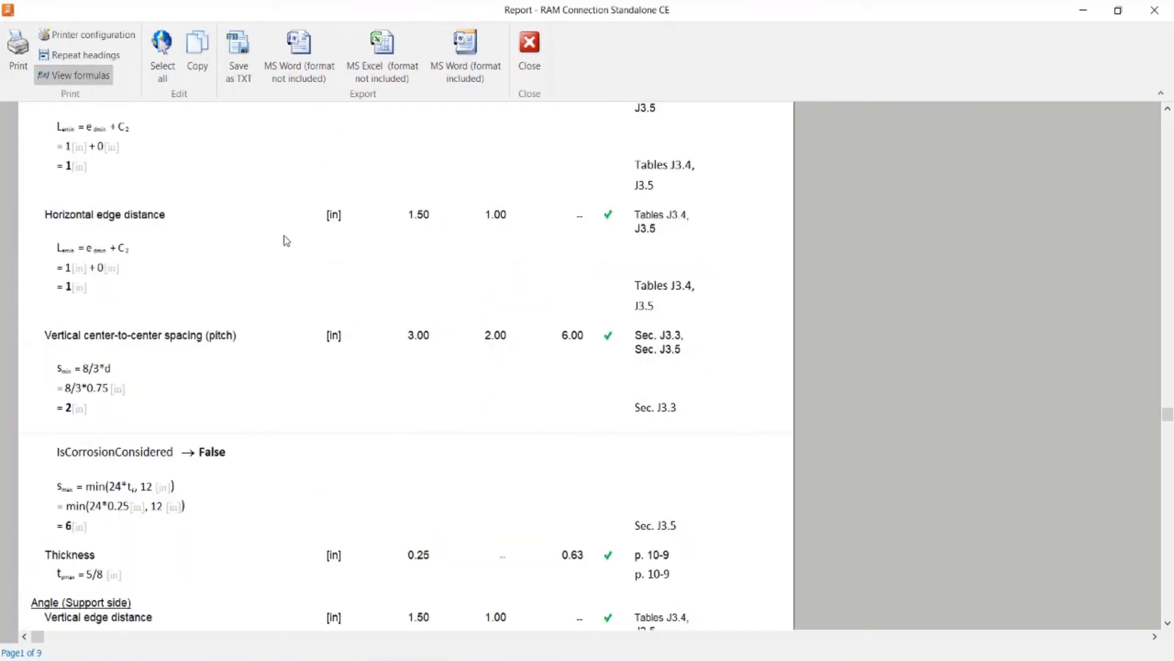
{"action": "left_click", "coordinate": [529, 48]}
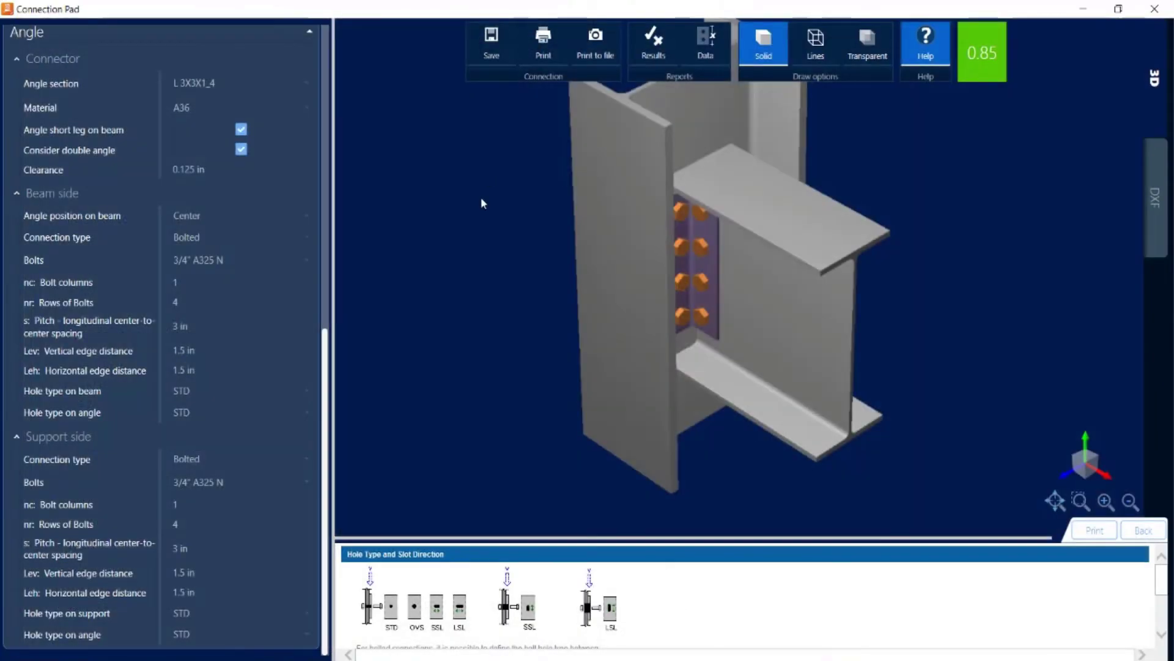
View the DXF detail drawing of joint 2's connection and close the connection editor.
{"action": "left_click", "coordinate": [1142, 197]}
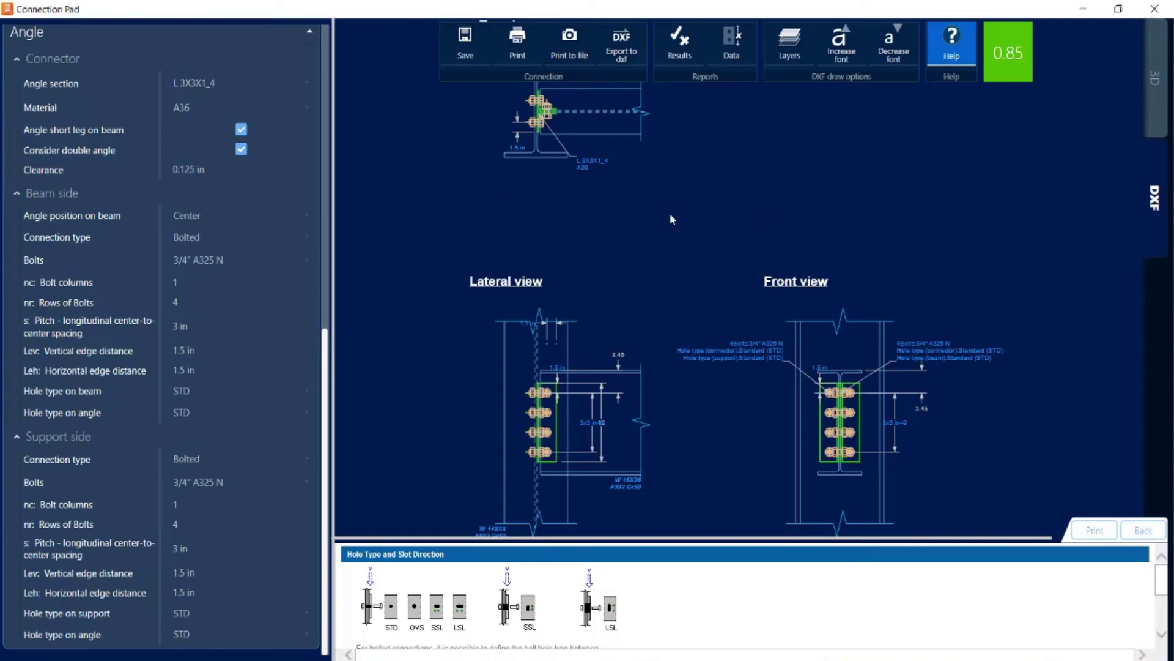
{"action": "left_click", "coordinate": [1154, 10]}
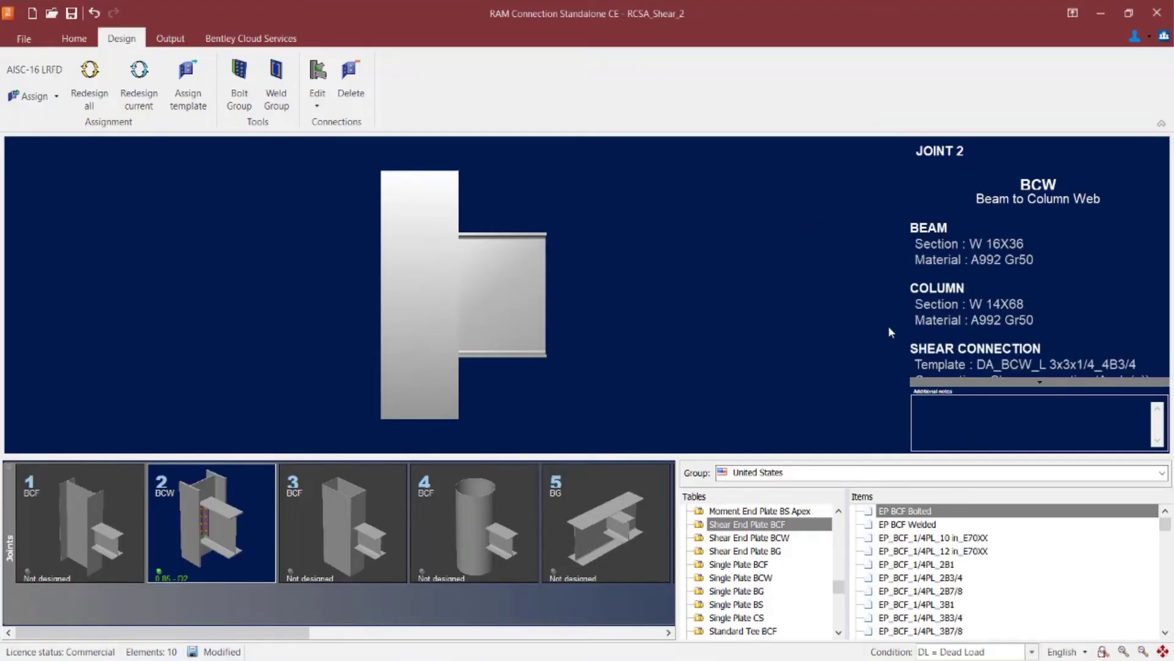
Assign the Smart DA All bolted connection to beam-to-girder joint 5 and dismiss the assignment report.
{"action": "left_click", "coordinate": [620, 480]}
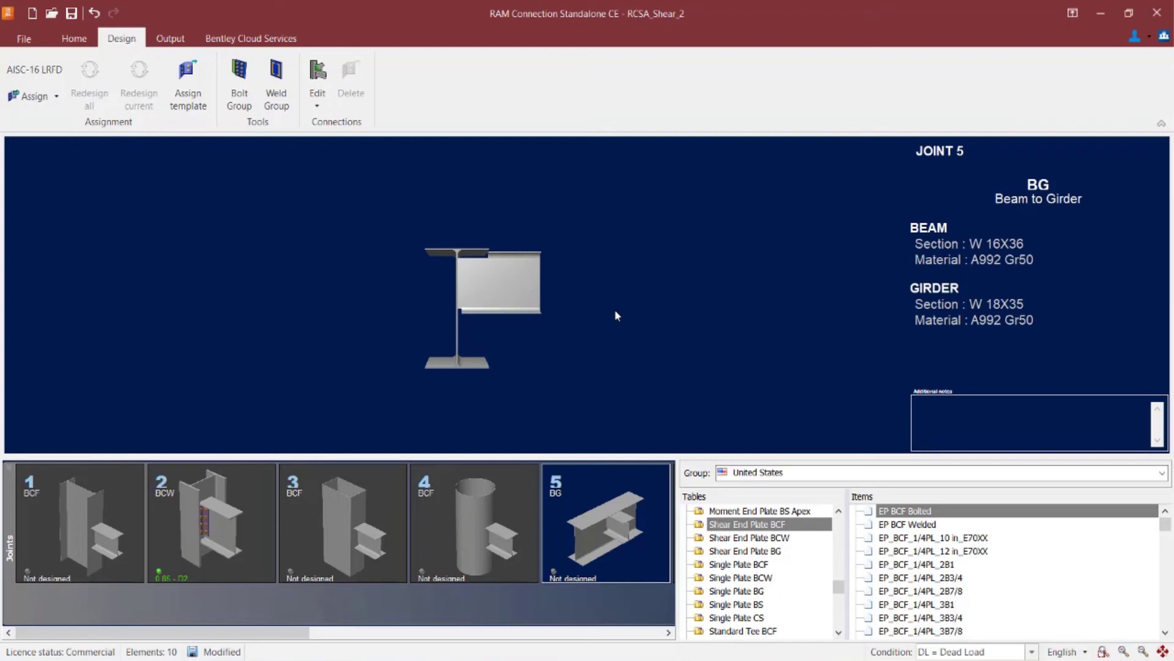
{"action": "left_click", "coordinate": [35, 97]}
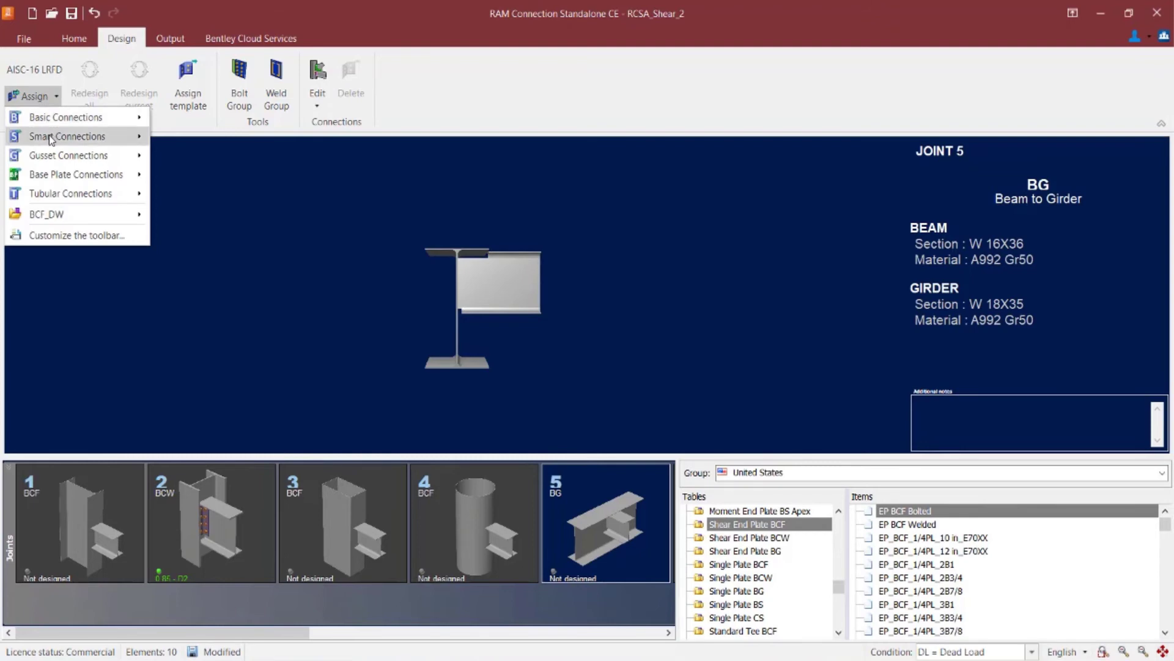
{"action": "mouse_move", "coordinate": [58, 137]}
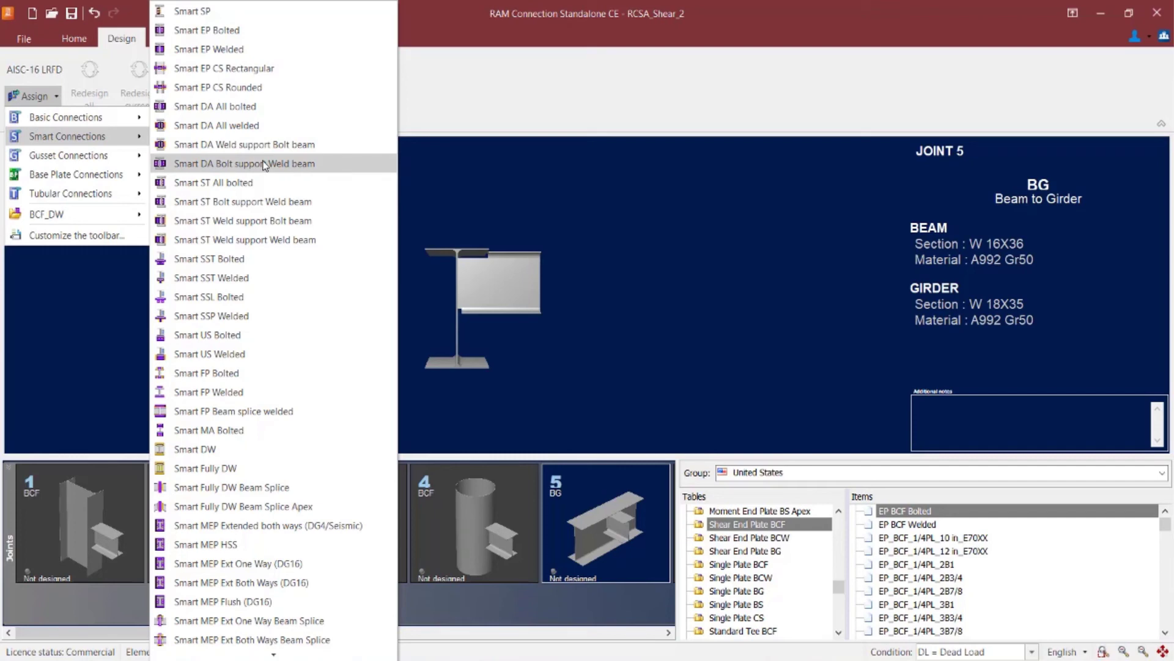
{"action": "left_click", "coordinate": [226, 113]}
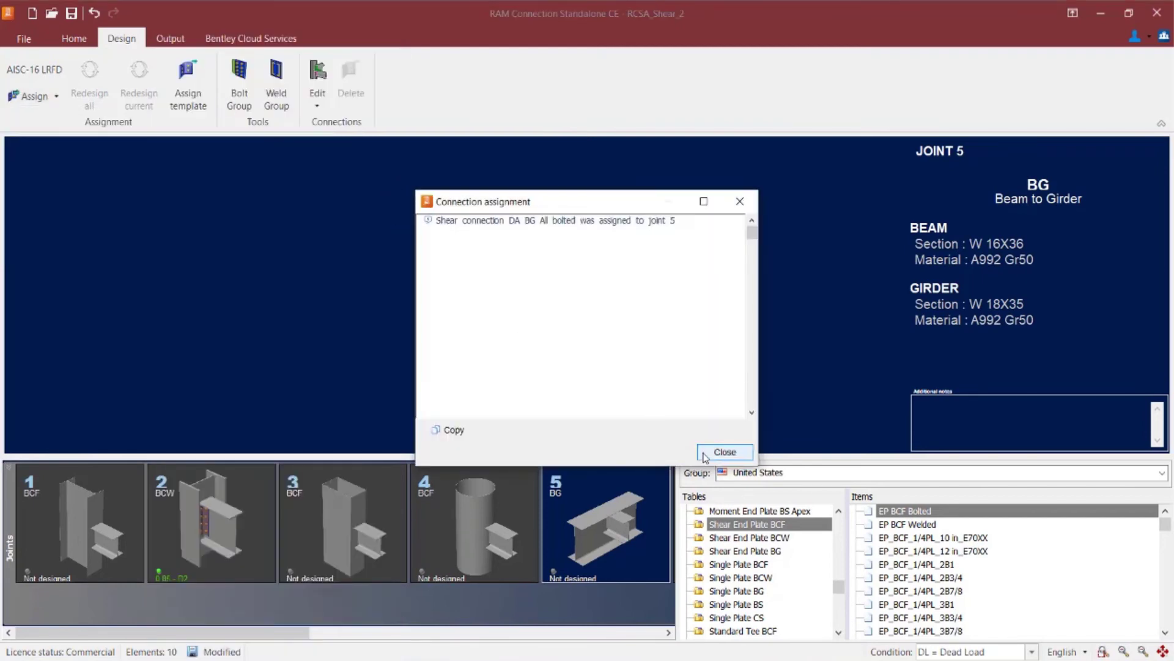
{"action": "left_click", "coordinate": [701, 455]}
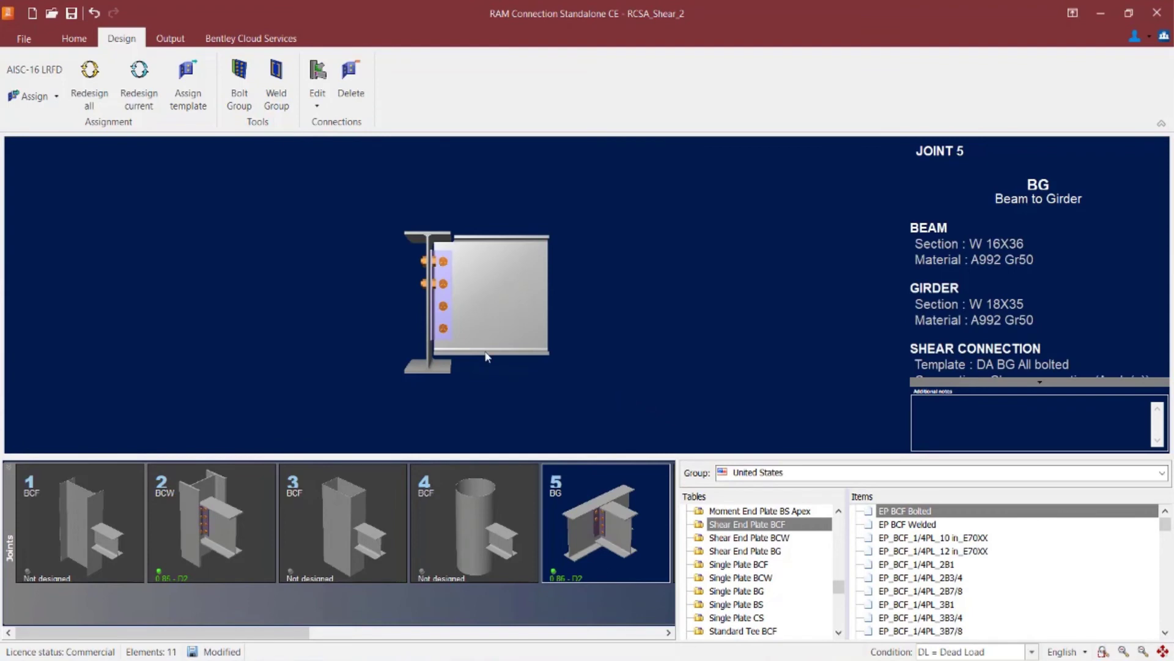
Open joint 5's shear connection for editing and orbit the 3D model to show the angle and coped beam.
{"action": "left_click", "coordinate": [318, 95]}
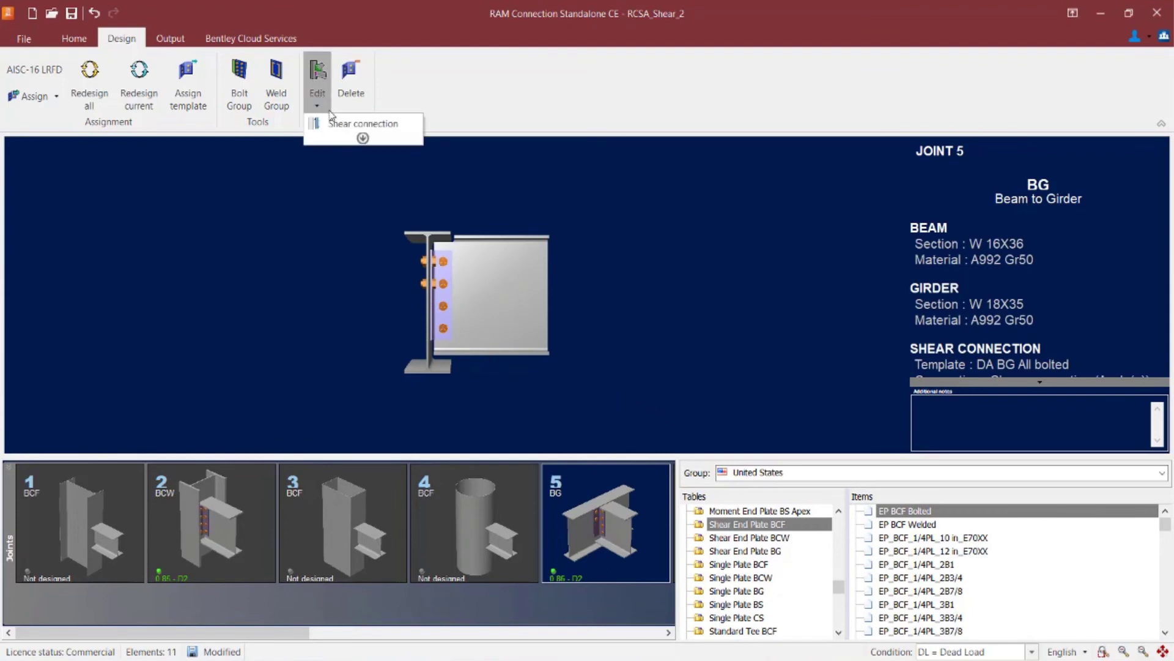
{"action": "left_click", "coordinate": [361, 123]}
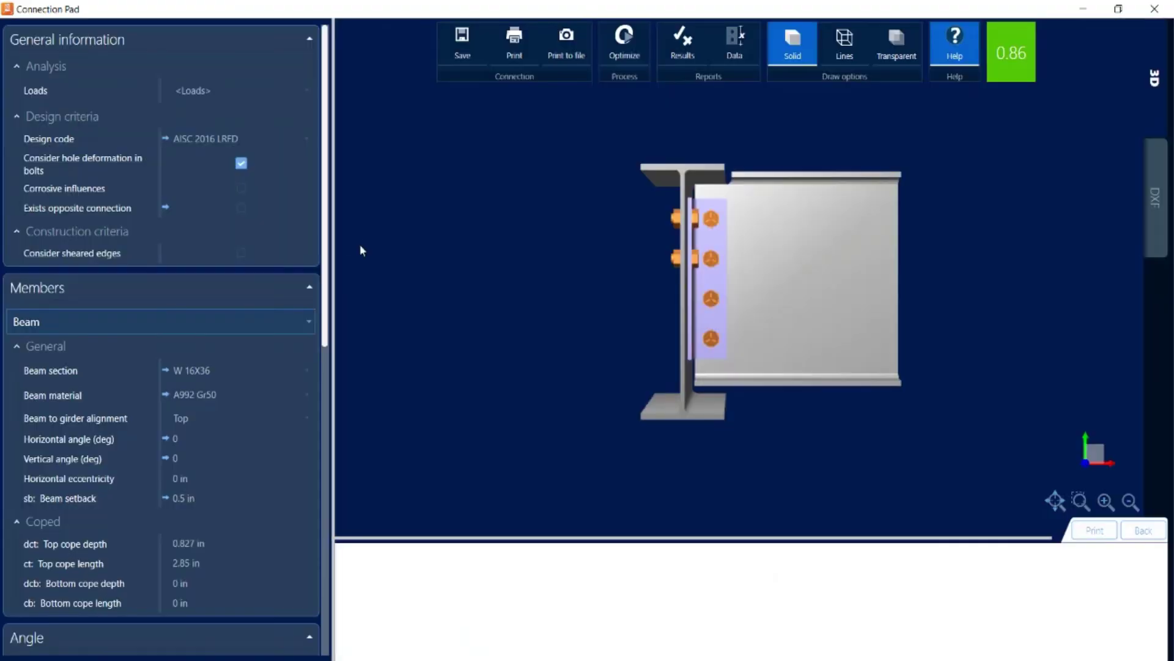
{"action": "left_click_drag", "start_coordinate": [731, 265], "coordinate": [770, 298]}
Try the Centered beam to girder alignment, and set the alignment back to Top.
{"action": "left_click_drag", "start_coordinate": [327, 255], "coordinate": [355, 380]}
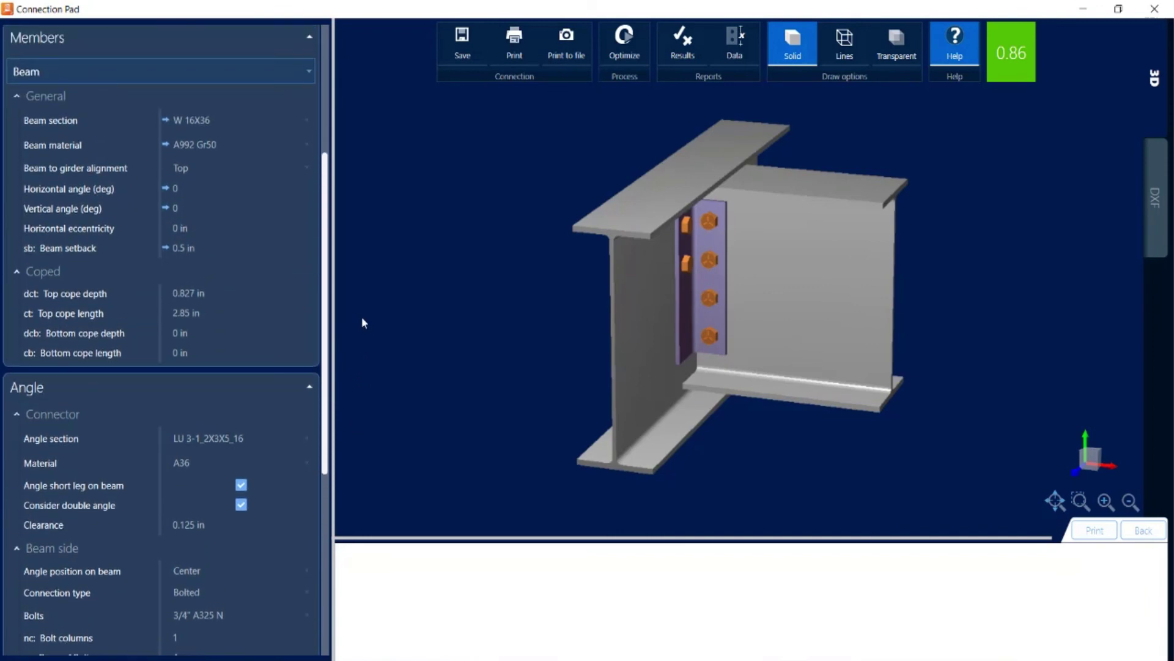
{"action": "left_click", "coordinate": [187, 171]}
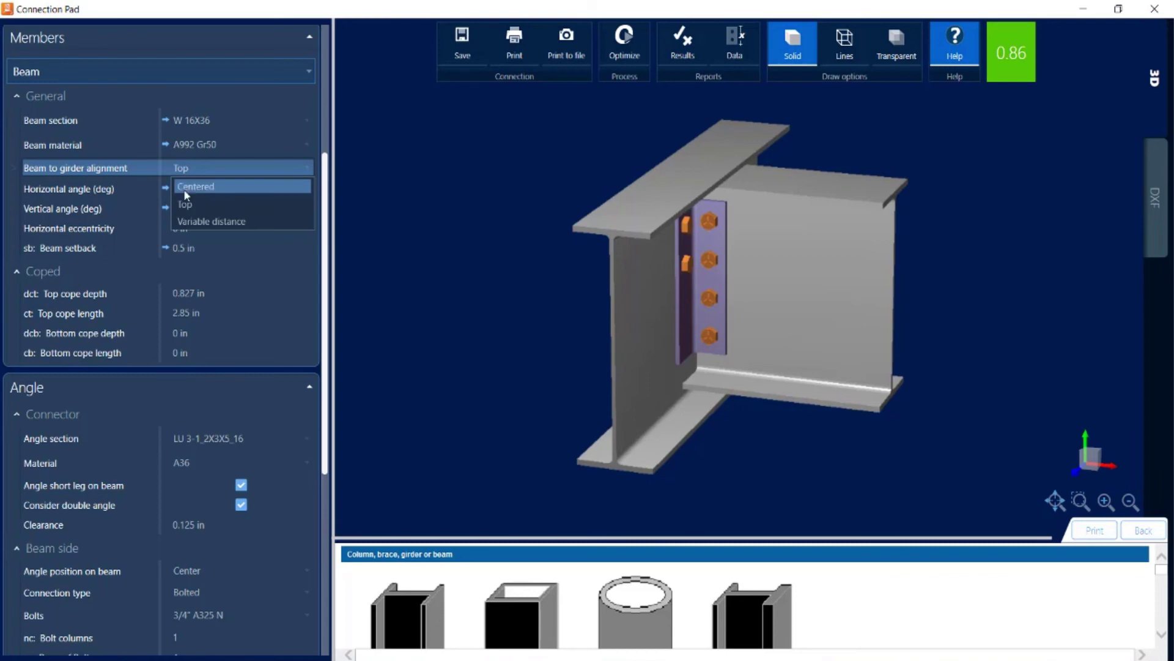
{"action": "left_click", "coordinate": [185, 193]}
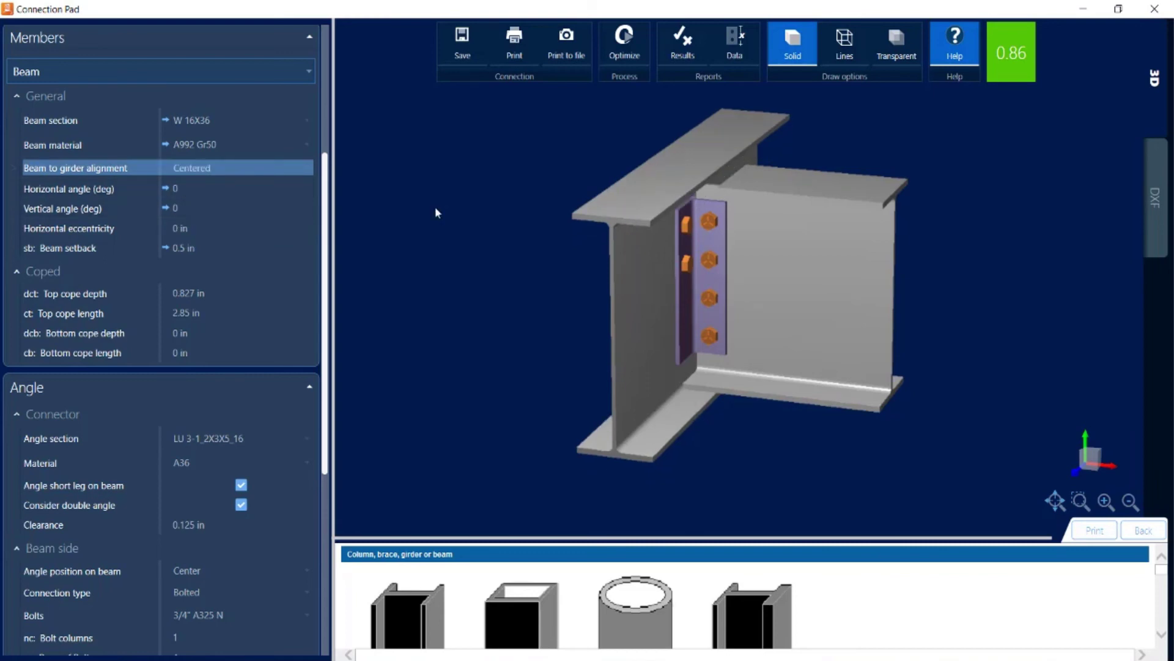
{"action": "left_click", "coordinate": [306, 168]}
{"action": "left_click", "coordinate": [219, 197]}
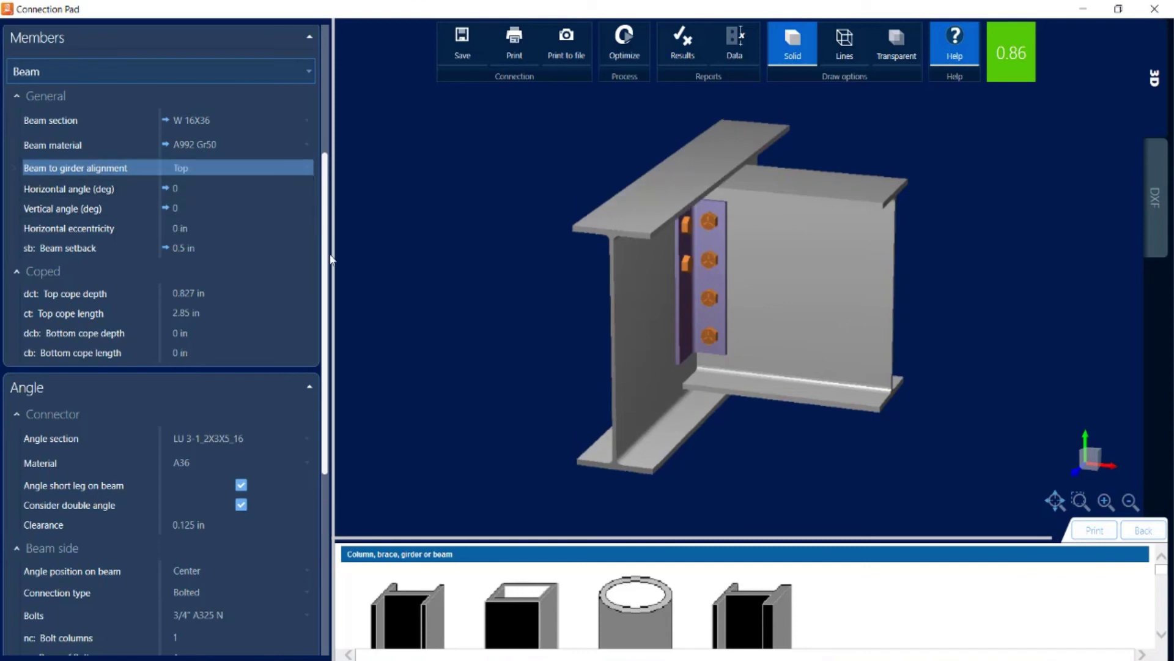
Review the angle's connector, beam-side and support-side settings for joint 5, and close the connection editor.
{"action": "left_click_drag", "start_coordinate": [326, 315], "coordinate": [343, 459]}
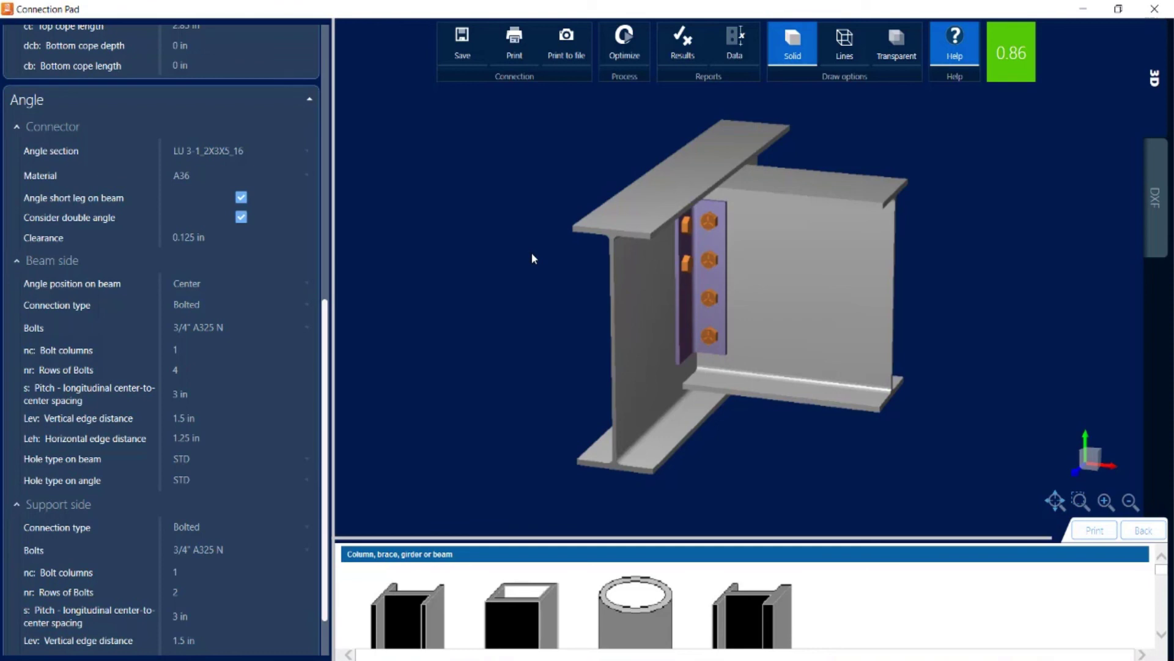
{"action": "left_click", "coordinate": [1153, 9]}
{"action": "left_click", "coordinate": [573, 388]}
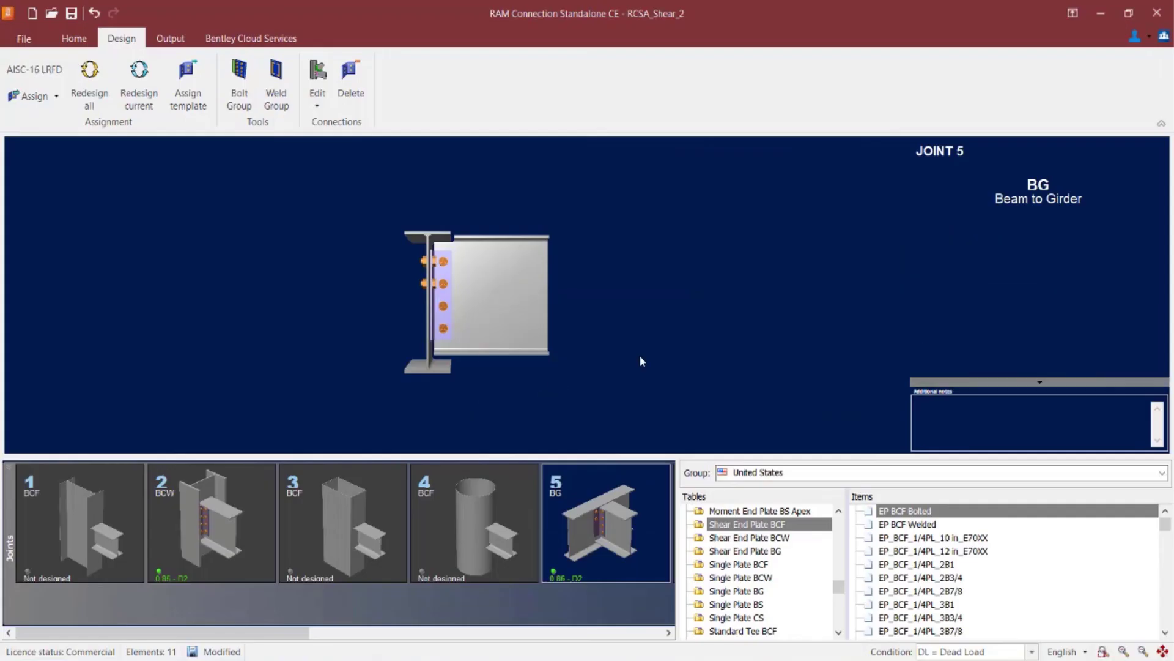